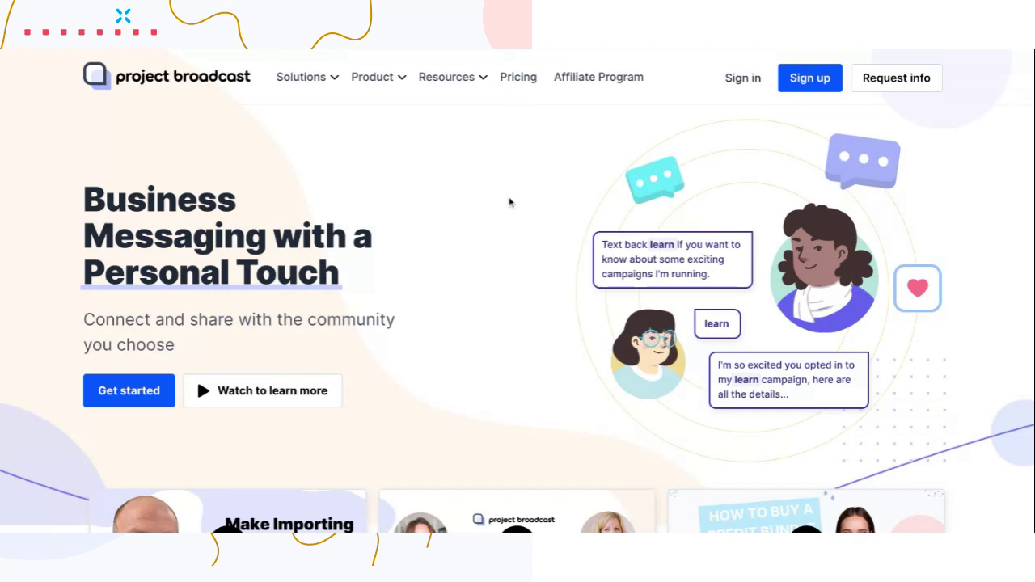
Go from the Project Broadcast home page to the Pricing page.
left_click(522, 79)
Scroll to the Business plan cards, from Pay As You Go at $6 to Premium at $90.
scroll(516, 267, "down", 3)
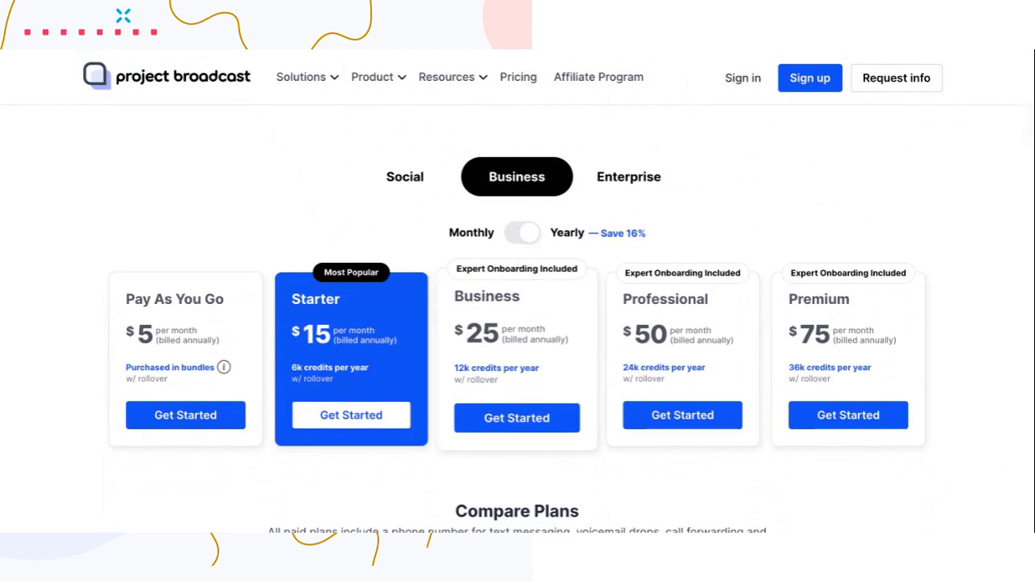
scroll(561, 290, "down", 1)
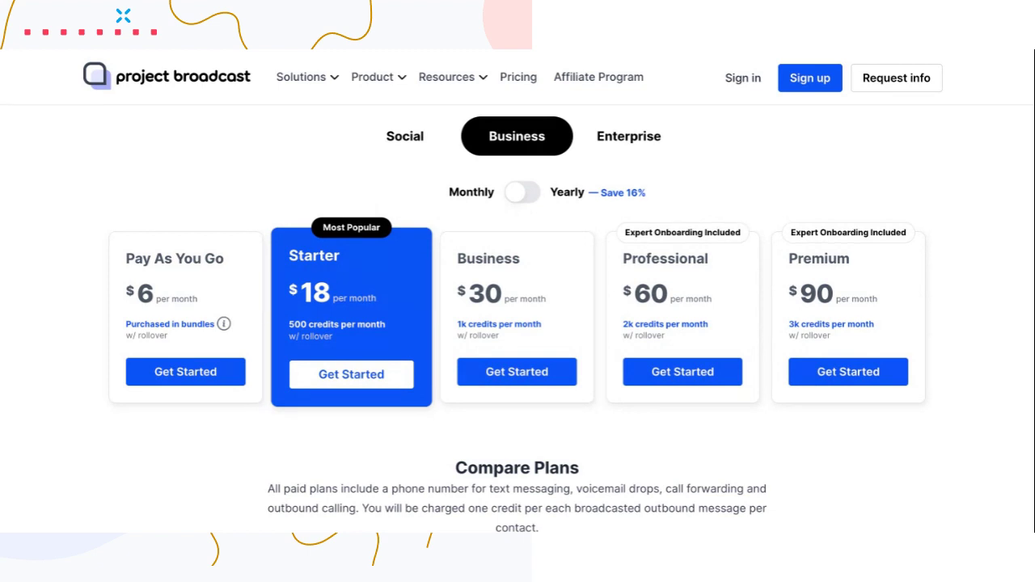
Compare the yearly prices and their Save 16% discount against the monthly prices.
left_click(534, 194)
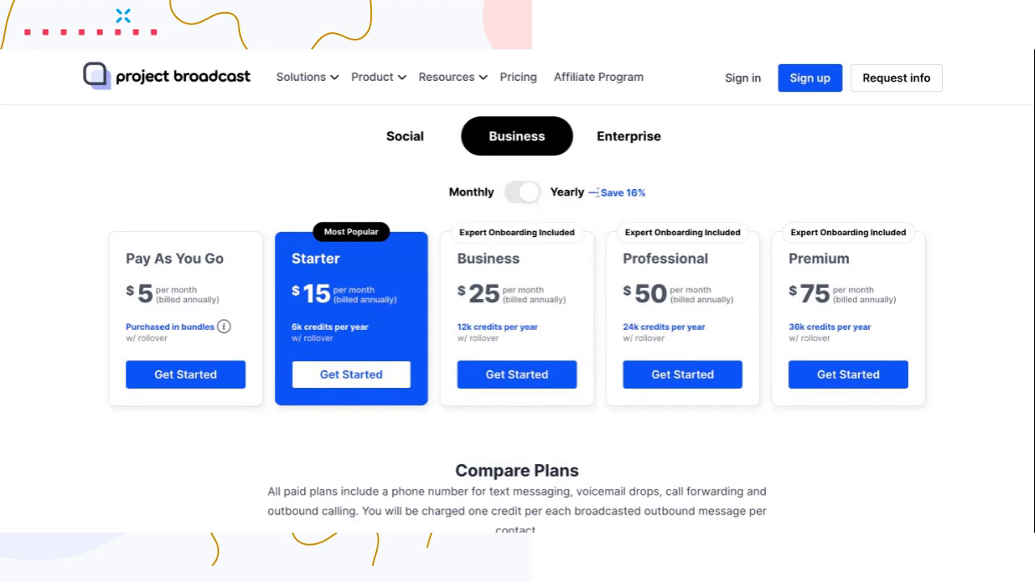
triple_click(600, 192)
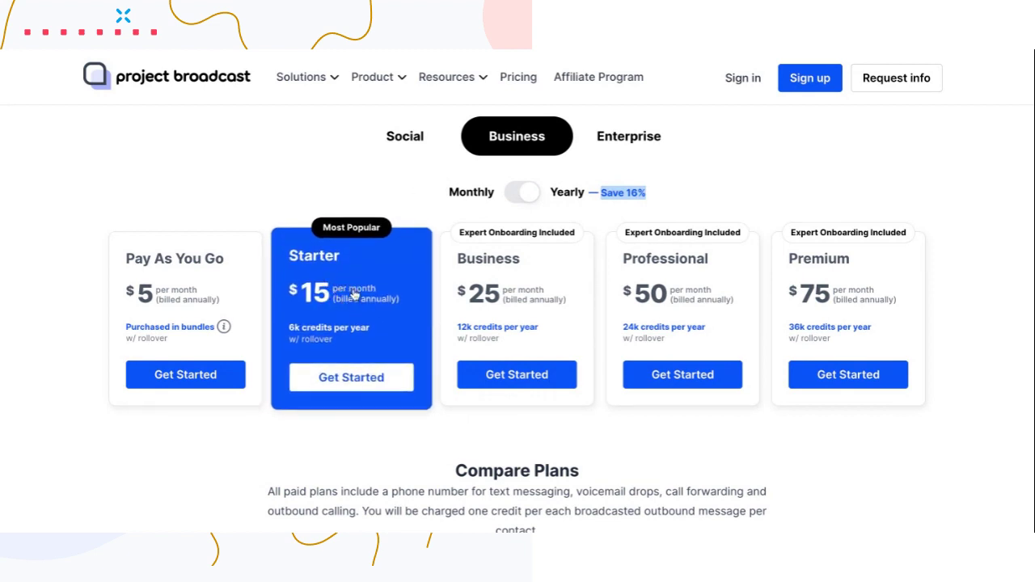
left_click(512, 200)
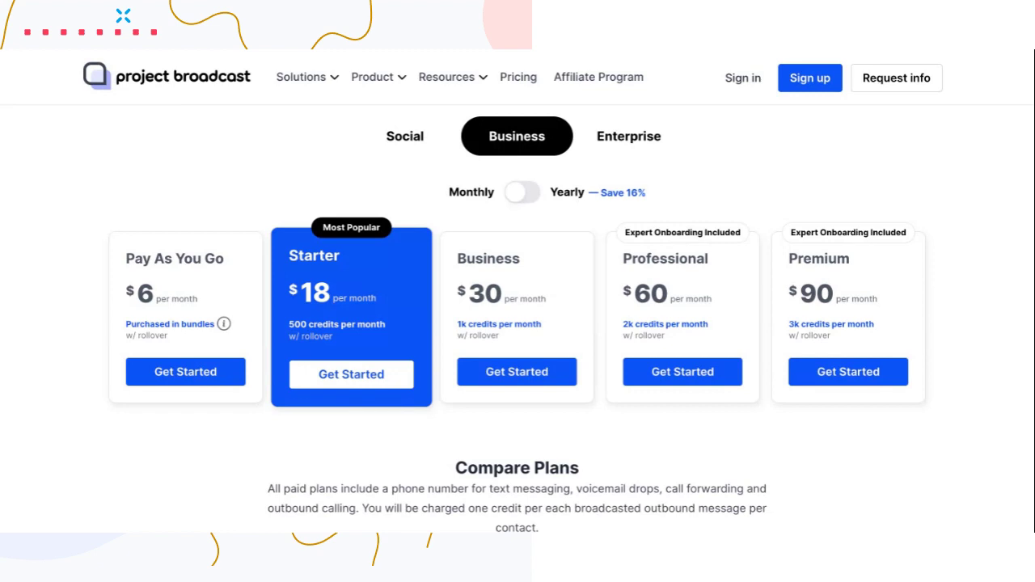
Leave billing on Monthly and start signing up for the $18/month Starter plan.
left_click(524, 193)
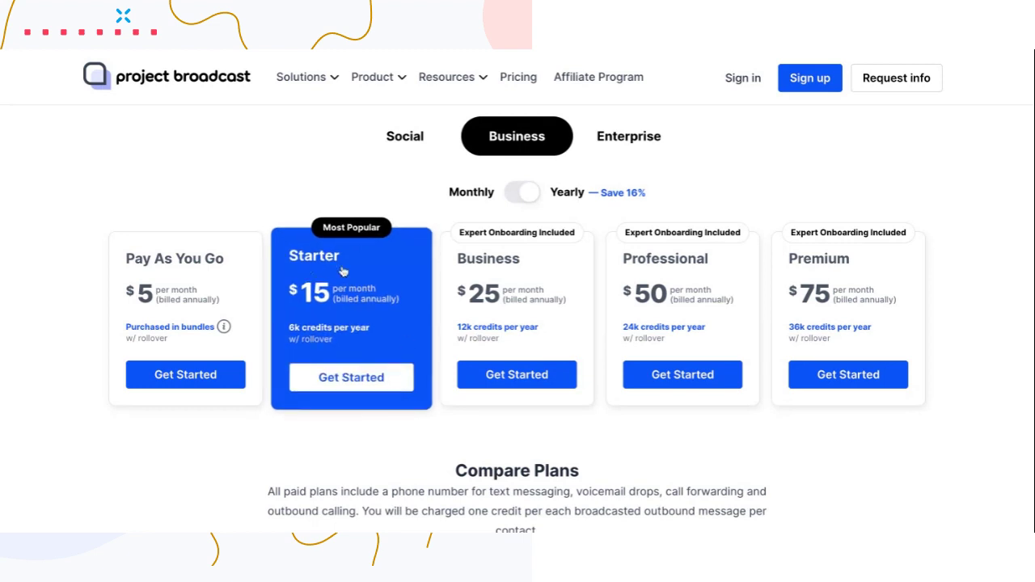
left_click(511, 199)
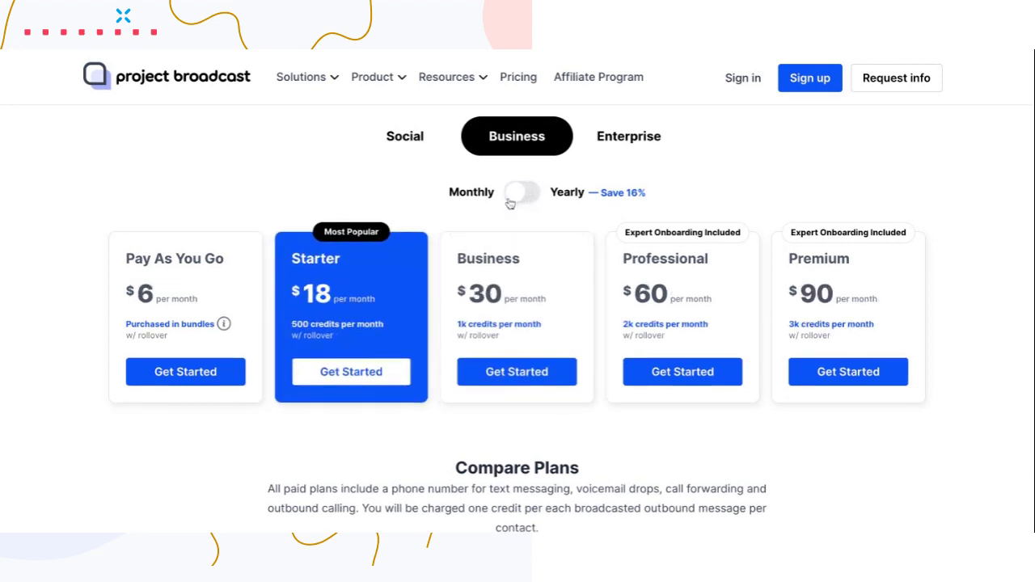
left_click(363, 380)
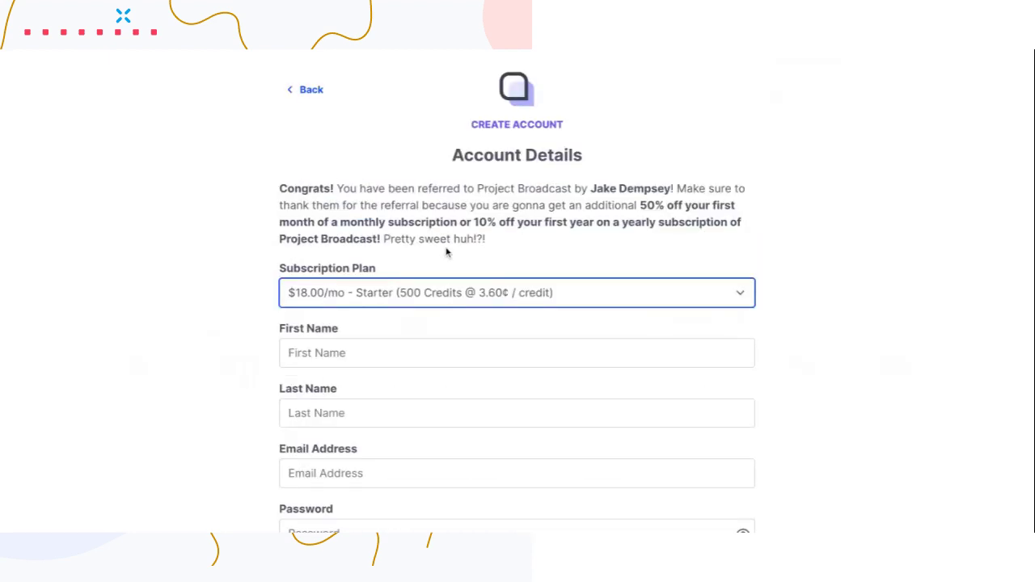
scroll(446, 252, "down", 3)
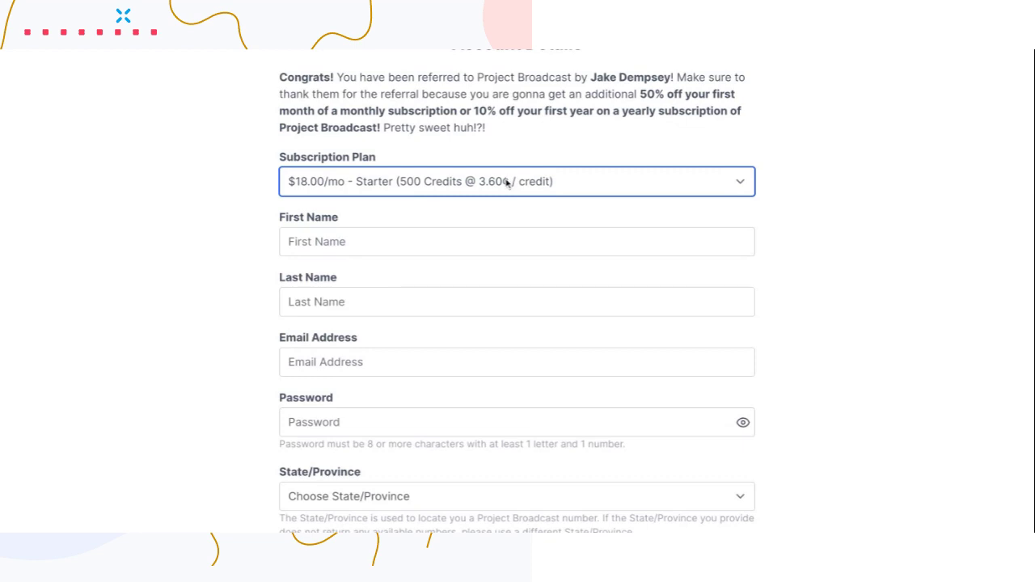
Enter the account owner's first name, last name, e-mail address and password.
left_click(460, 240)
key("Tab")
key("Tab")
key("Tab")
type("••••••••••")
key("Tab")
Set State/Province to Texas and continue to the next sign-up step.
scroll(517, 323, "down", 3)
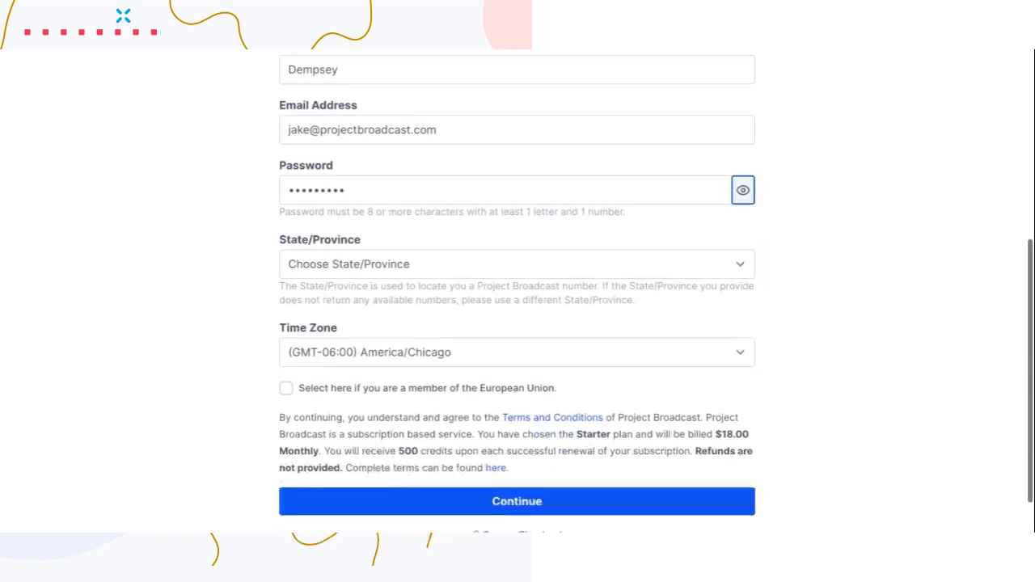
left_click(433, 229)
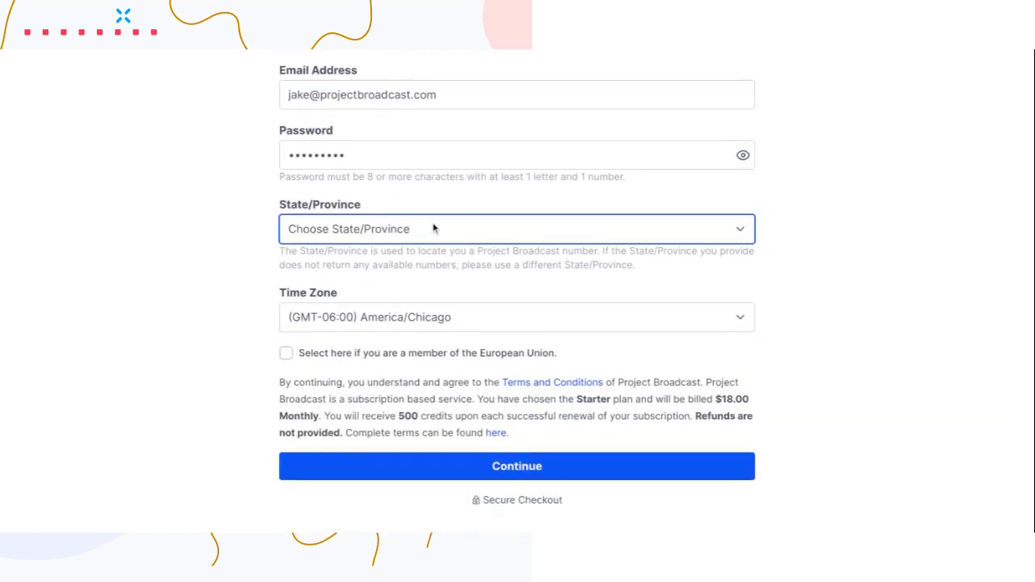
left_click(369, 281)
scroll(368, 279, "up", 2)
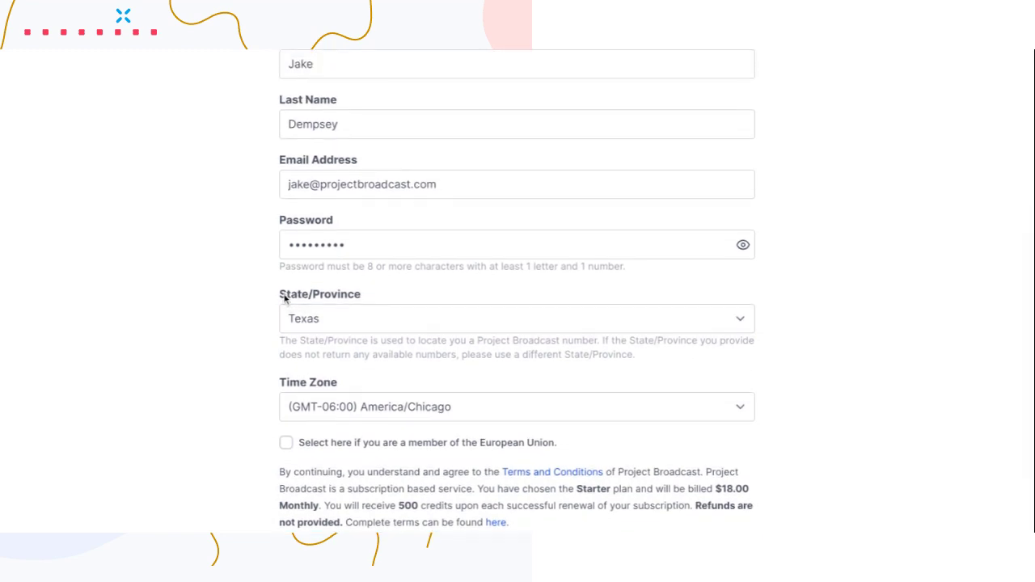
triple_click(278, 296)
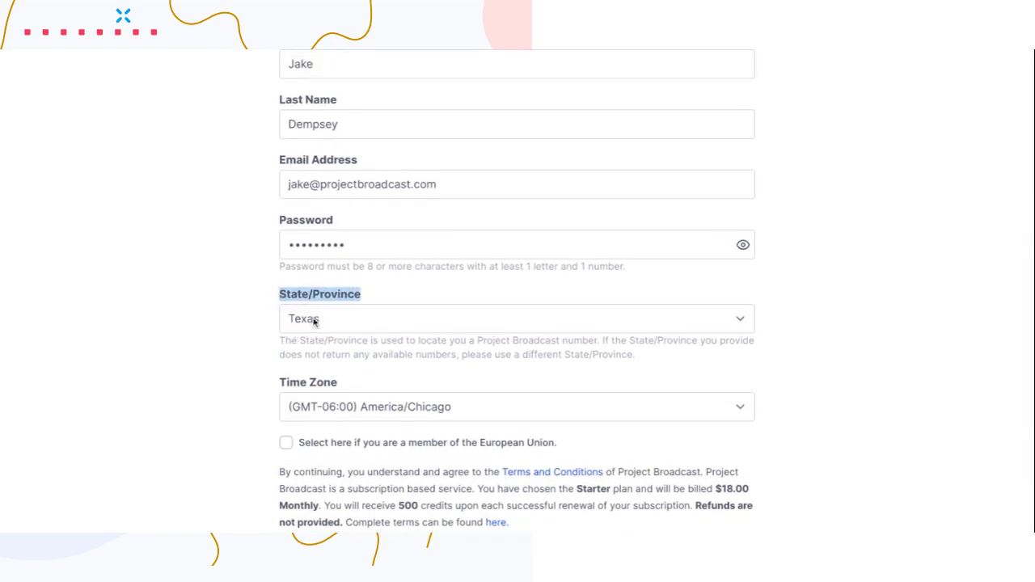
scroll(334, 356, "down", 2)
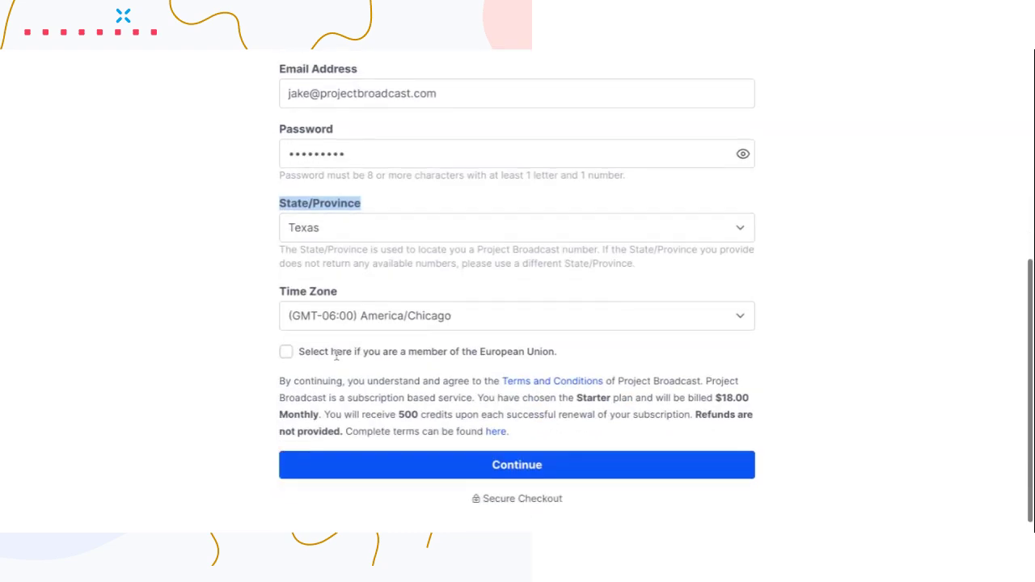
left_click(421, 462)
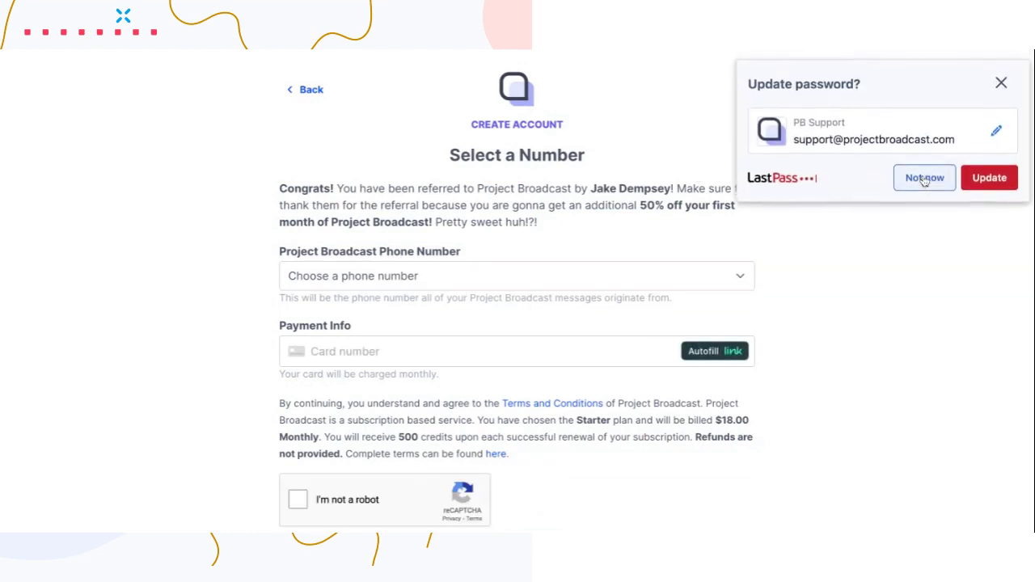
Dismiss the LastPass prompt and pick a Project Broadcast phone number from the dropdown.
left_click(925, 178)
left_click(437, 283)
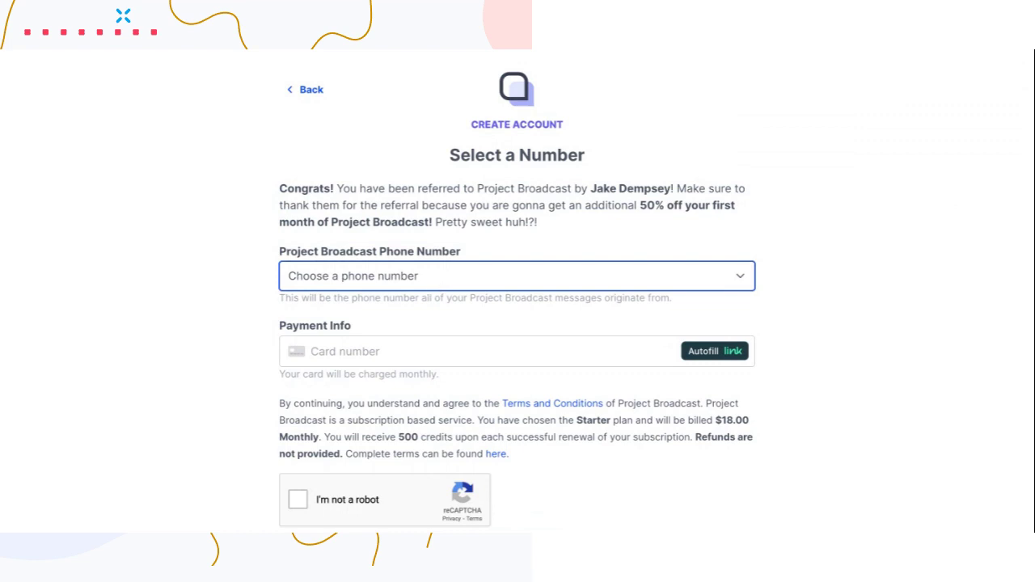
left_click(430, 268)
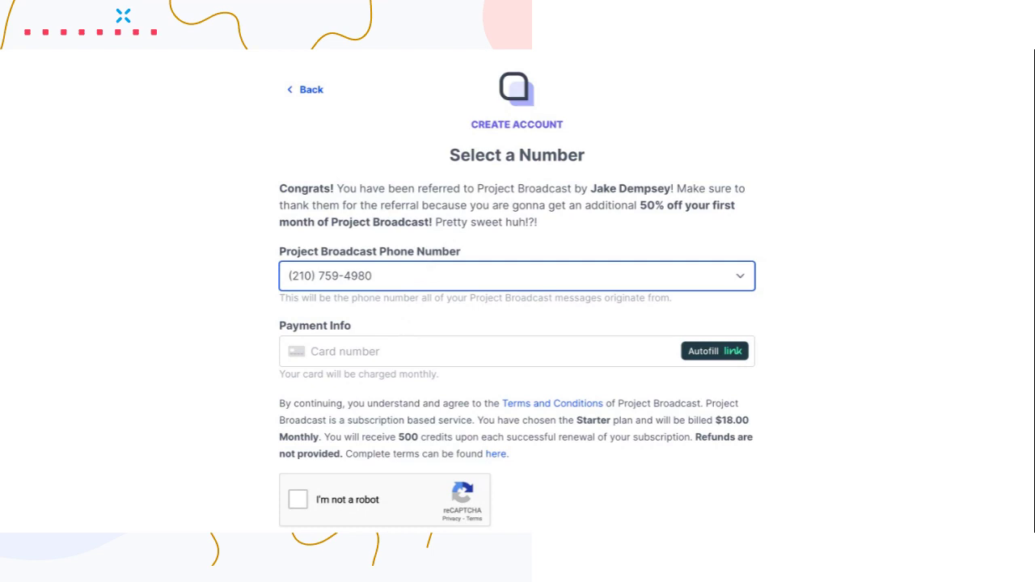
scroll(407, 289, "down", 2)
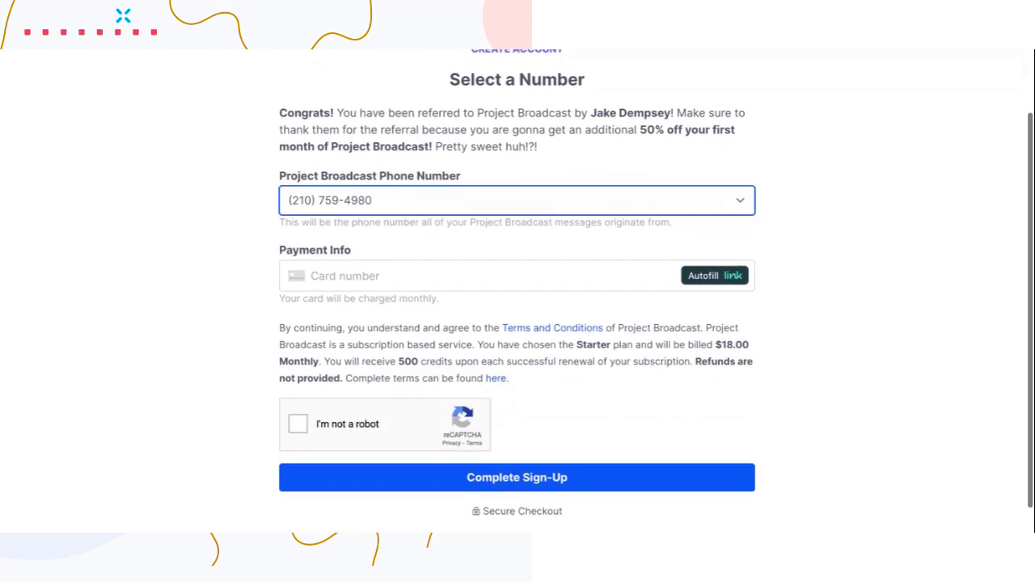
left_click(570, 52)
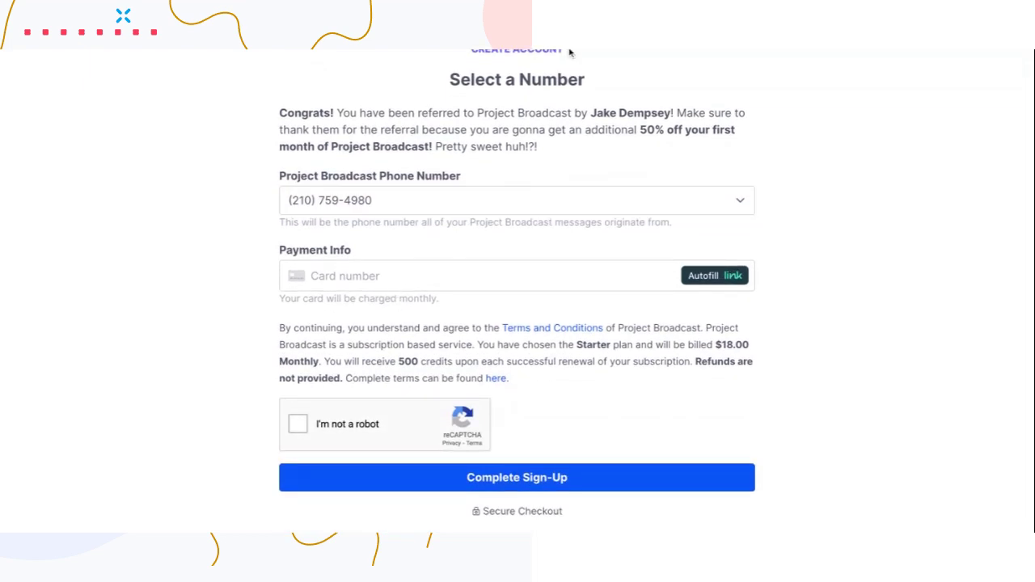